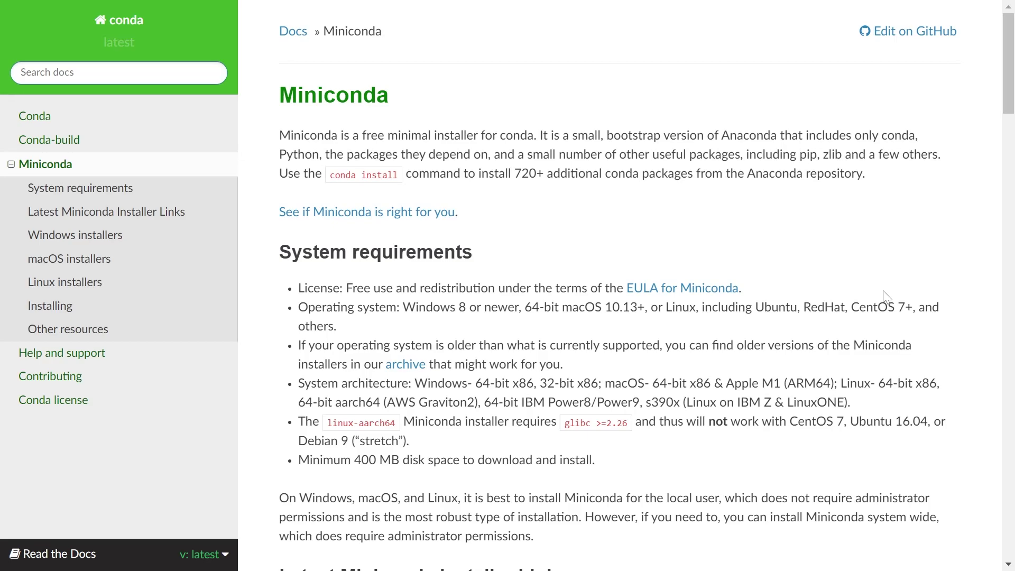
# Scroll to the Latest Miniconda Installer Links table and mark, then clear, the Conda 4.12.0 Python 3.9.7 release line
pyautogui.scroll(-6, 887, 295)
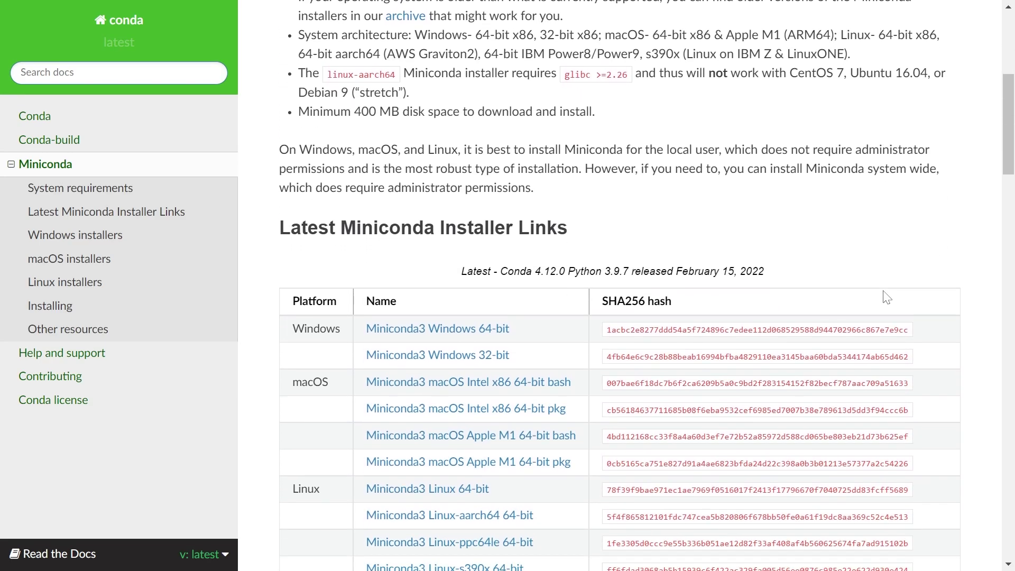
pyautogui.scroll(-2, 886, 296)
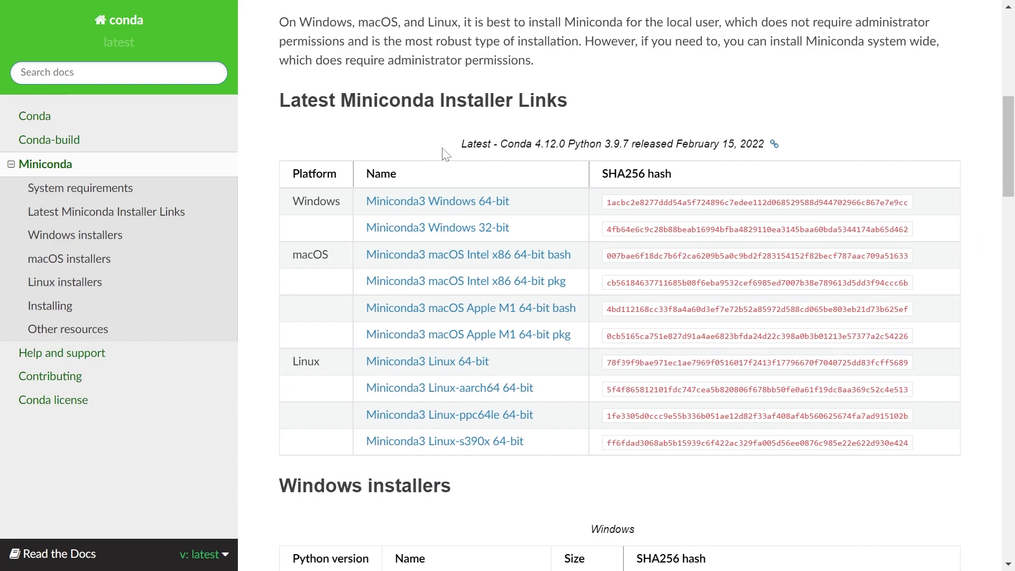
pyautogui.moveTo(461, 144); pyautogui.dragTo(810, 157)
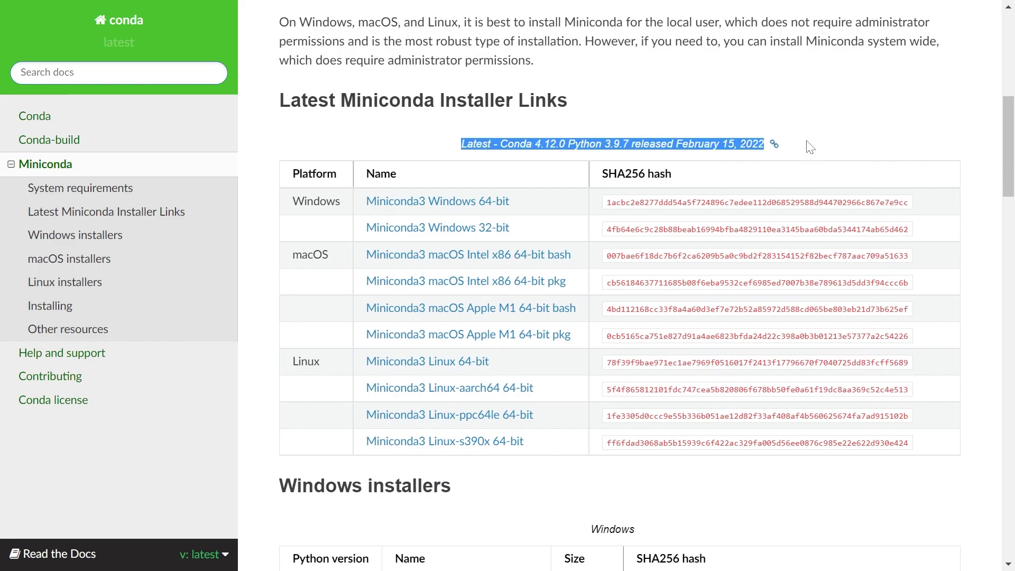
pyautogui.click(789, 148)
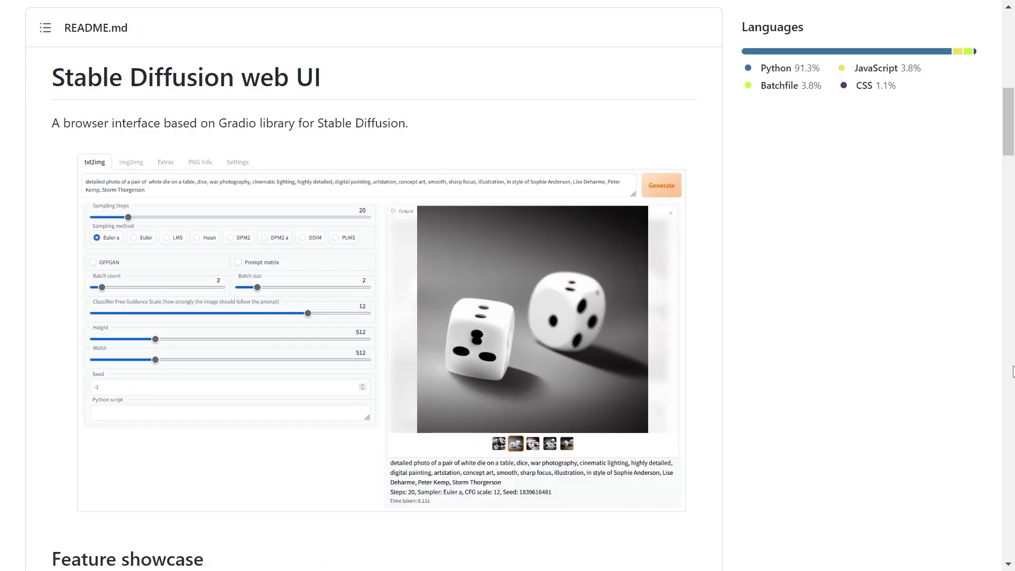
# Scroll the README's Feature showcase list covering txt2img, img2img, outpainting, inpainting and upscaling
pyautogui.scroll(-9, 1014, 372)
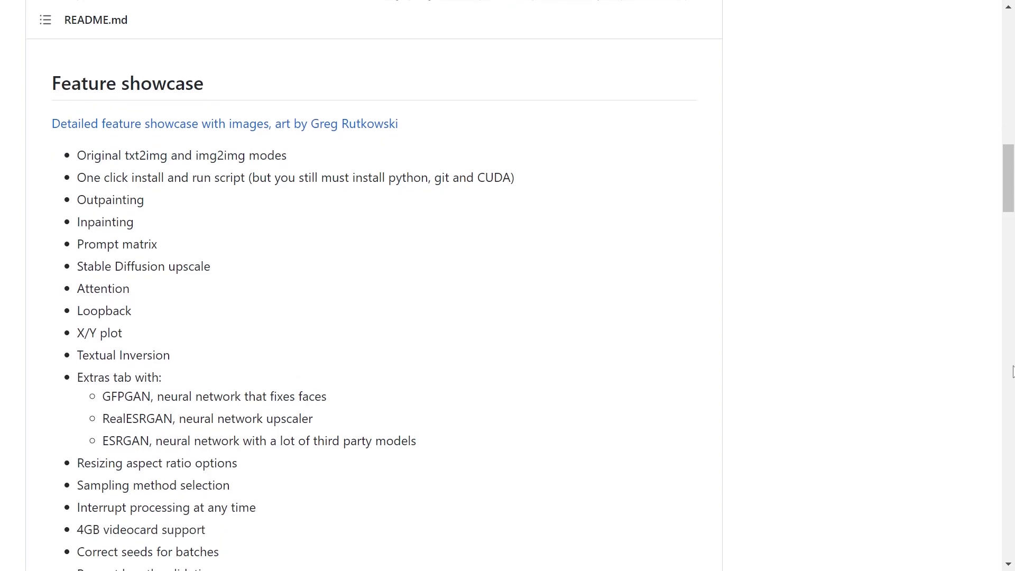
pyautogui.scroll(-3, 1013, 372)
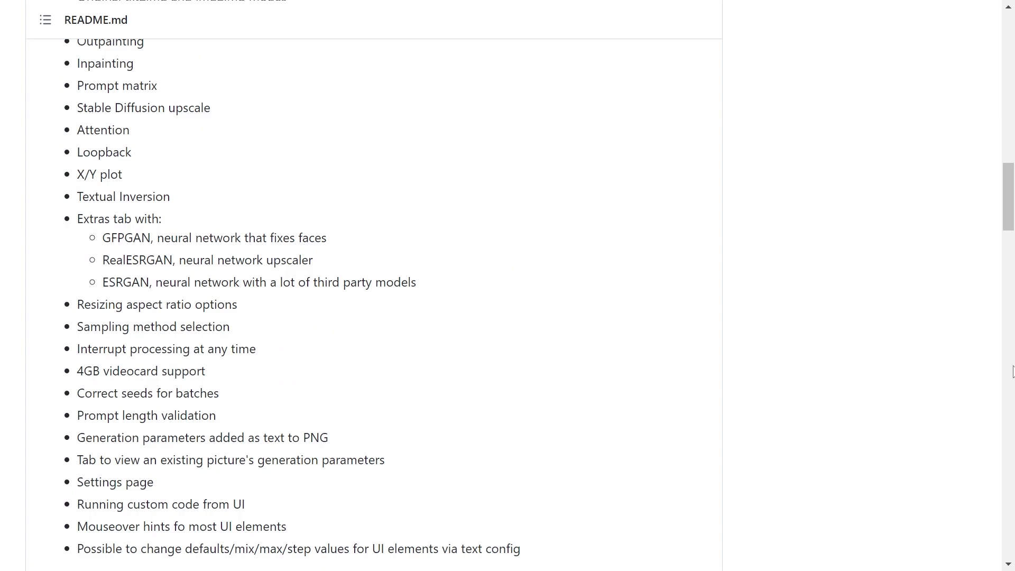
pyautogui.scroll(2, 1014, 371)
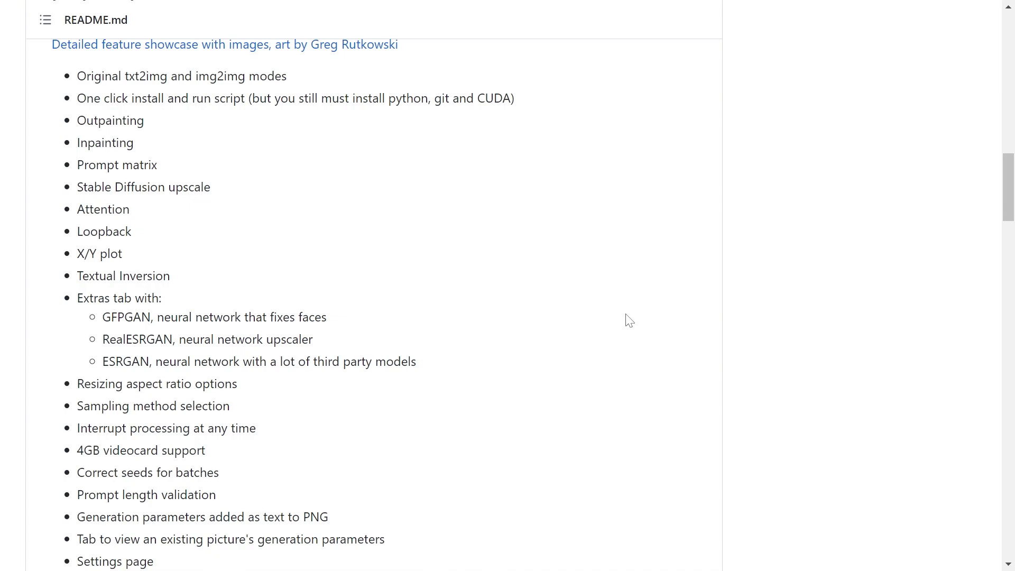
# Scroll the README through Installing and running, Manual instructions and the low-VRAM options
pyautogui.scroll(-3, 628, 321)
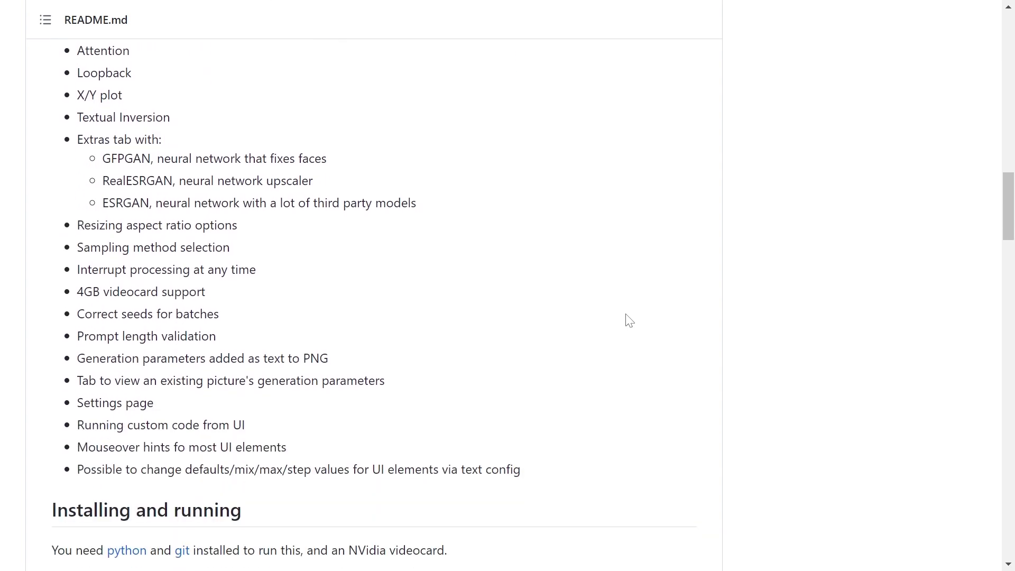
pyautogui.scroll(-2, 629, 320)
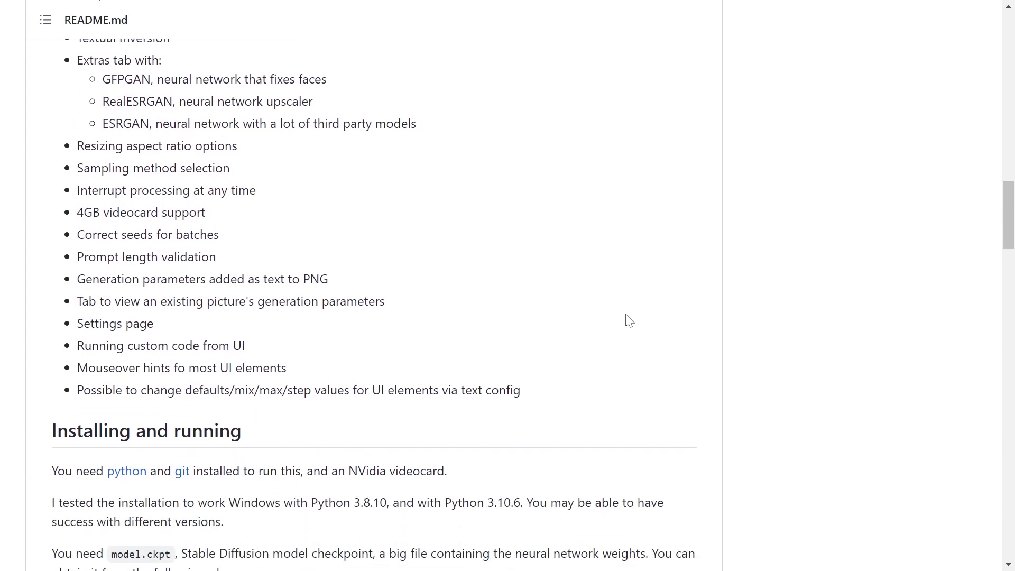
pyautogui.scroll(-2, 629, 321)
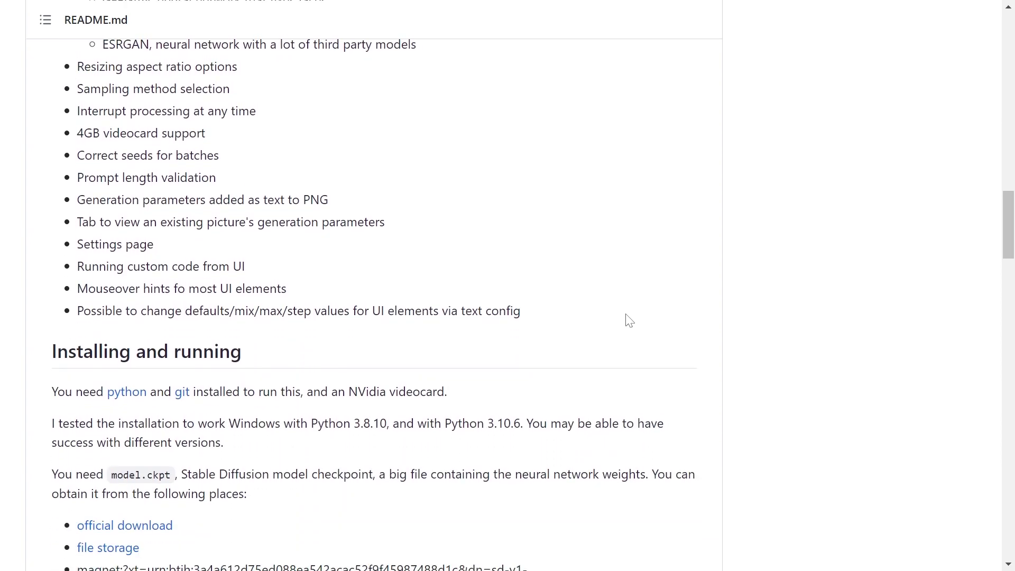
pyautogui.scroll(-2, 628, 321)
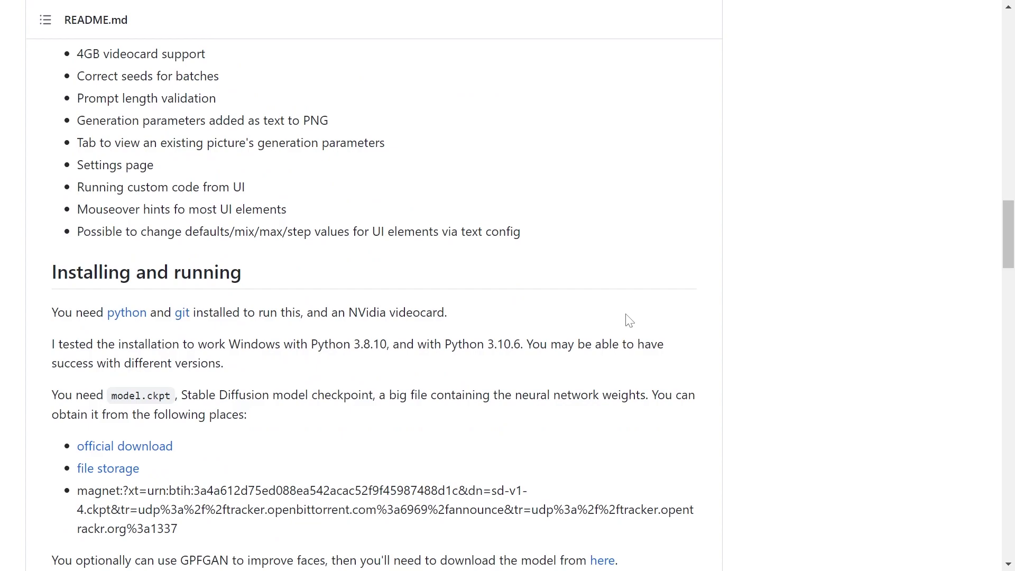
pyautogui.scroll(-2, 628, 321)
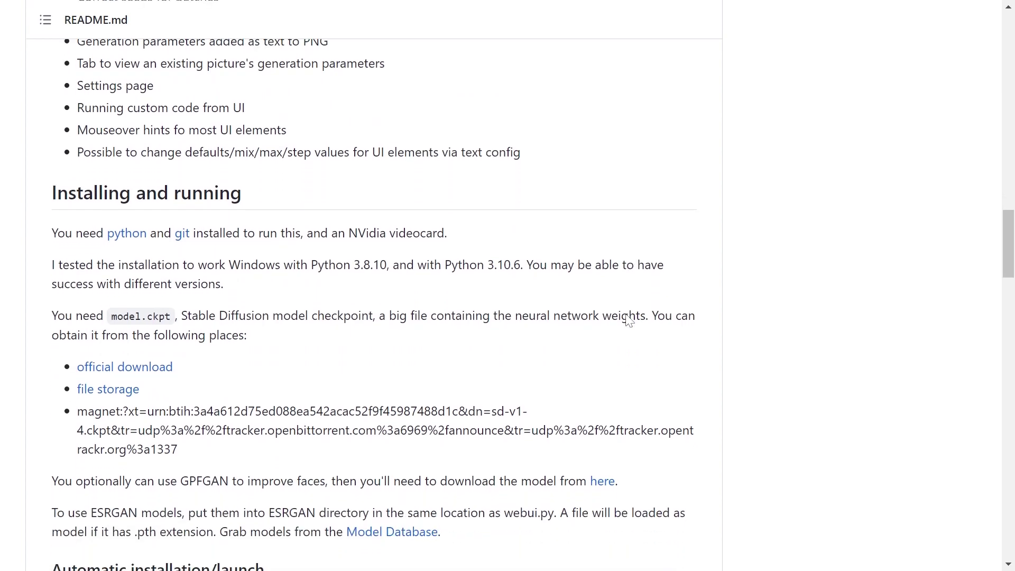
pyautogui.scroll(-3, 629, 320)
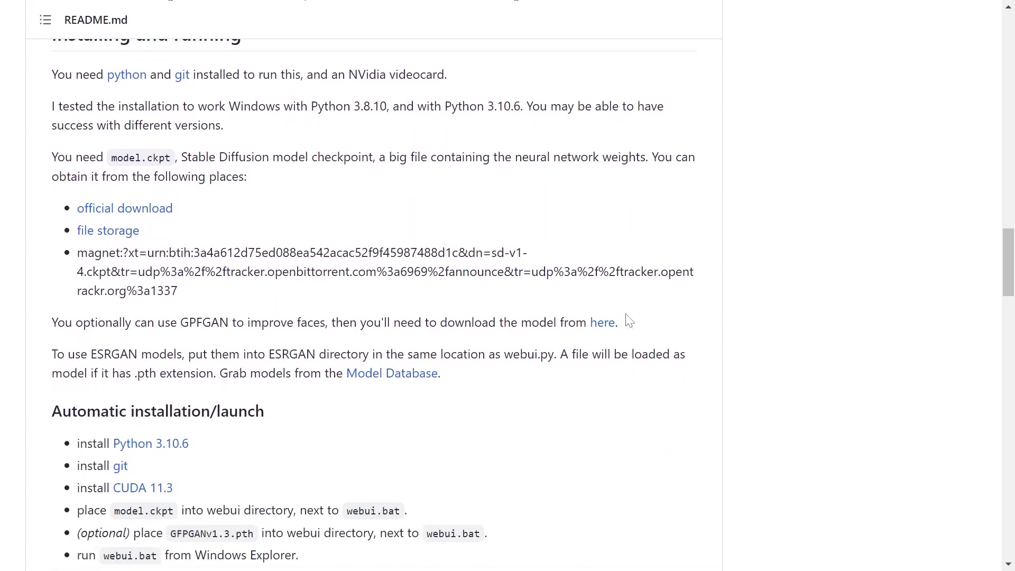
pyautogui.scroll(-5, 630, 321)
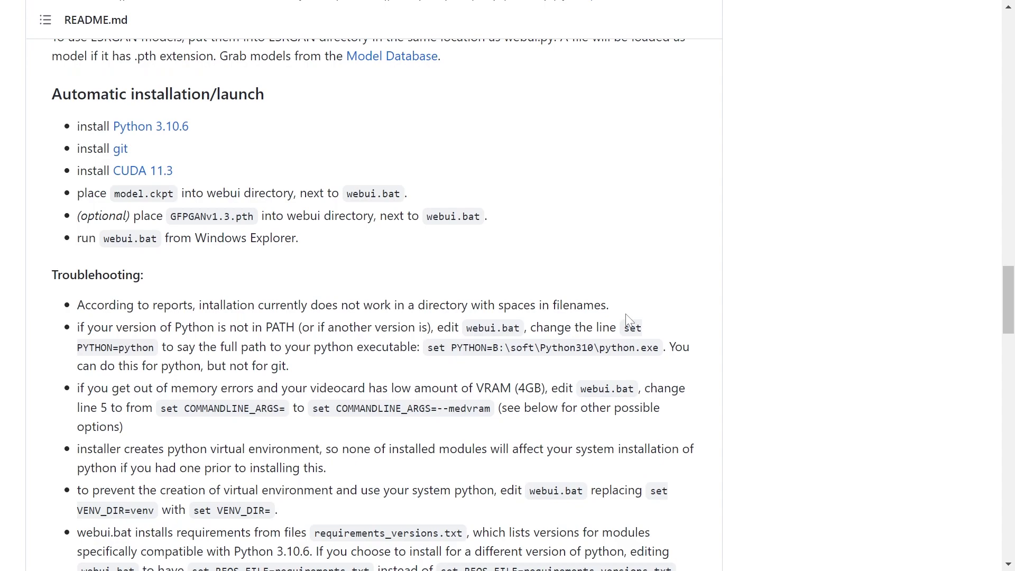
pyautogui.scroll(-2, 629, 321)
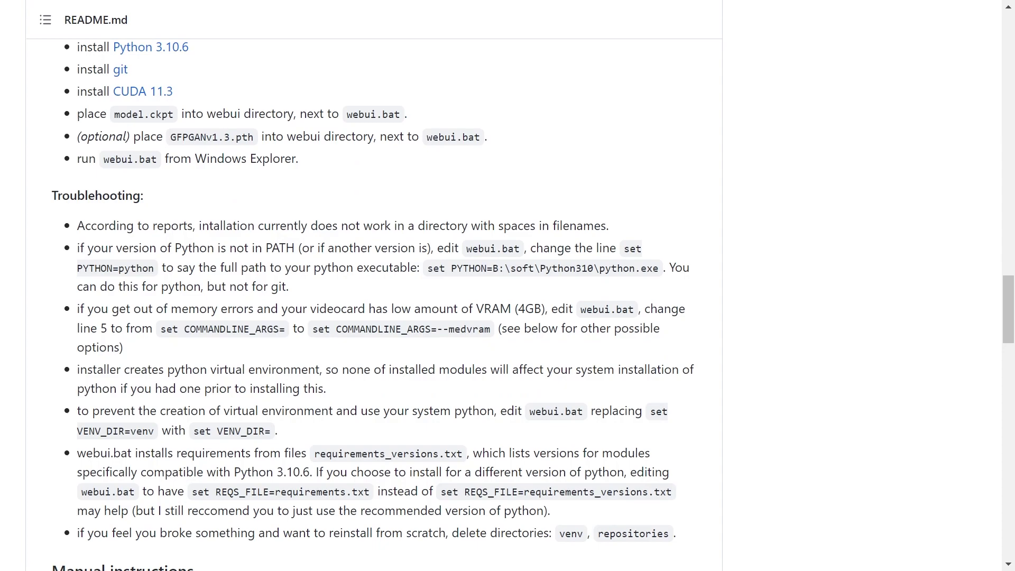
pyautogui.scroll(-10, 630, 321)
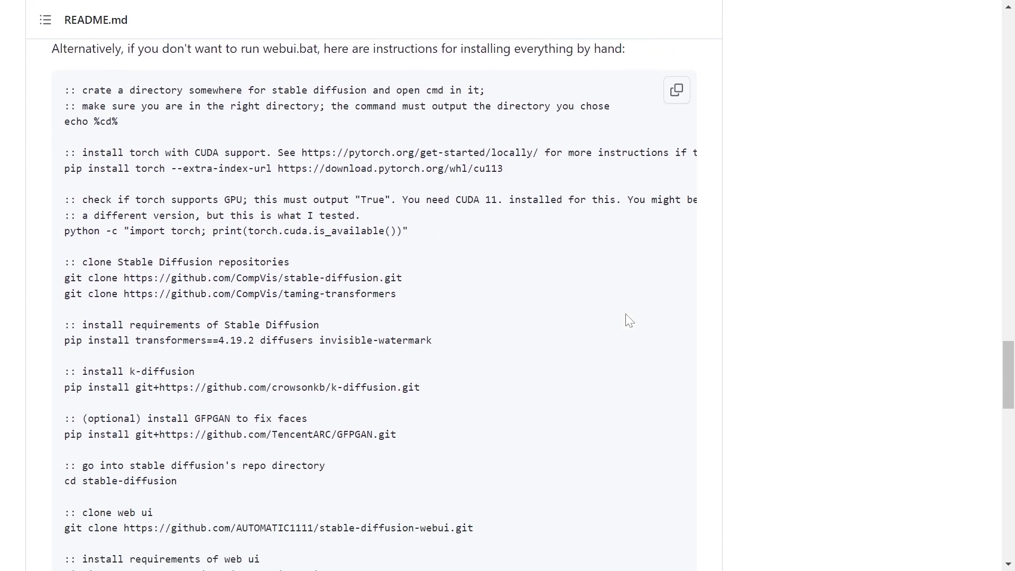
pyautogui.scroll(-14, 628, 321)
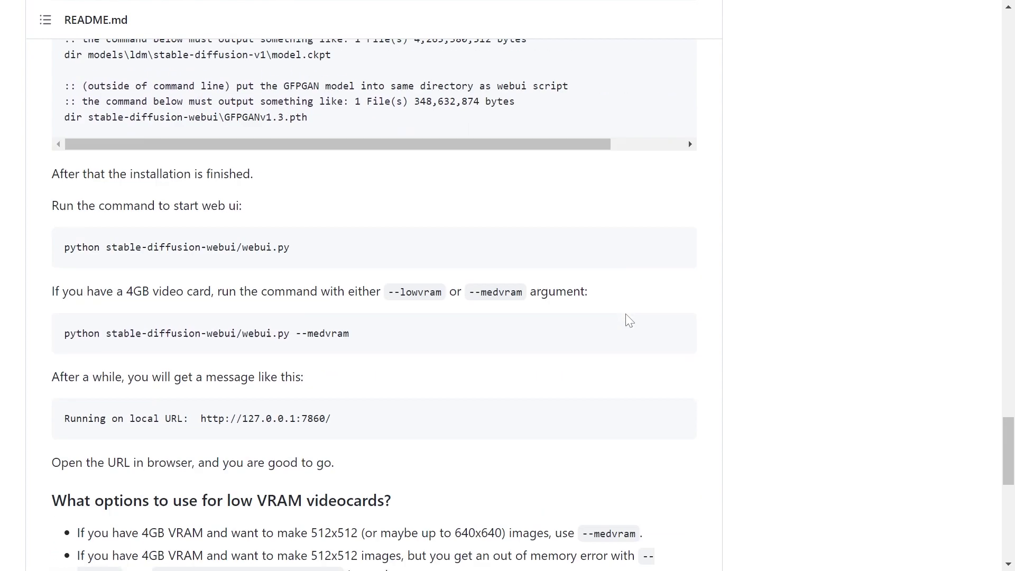
pyautogui.scroll(-9, 629, 321)
pyautogui.scroll(20, 629, 321)
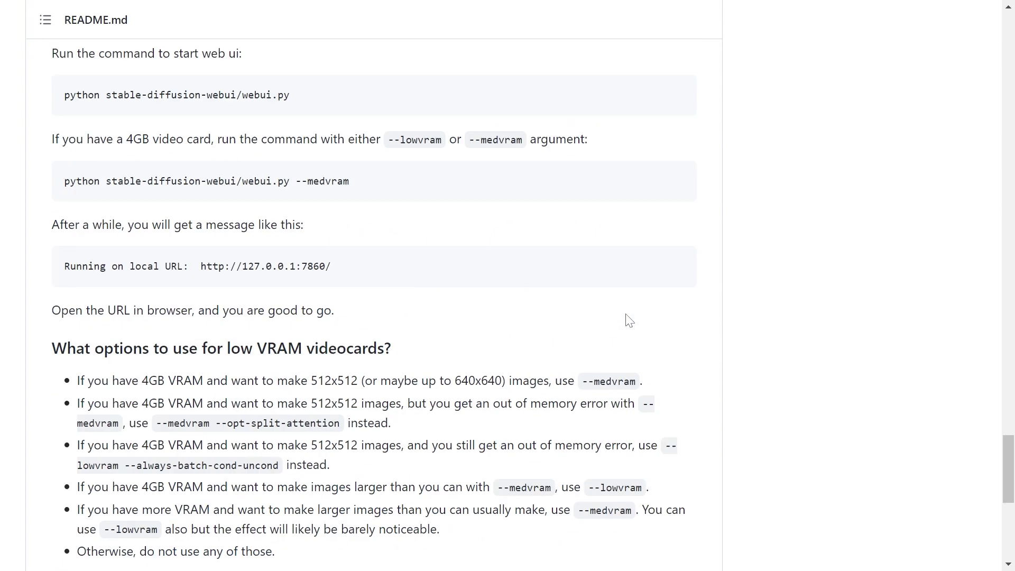
pyautogui.scroll(-8, 629, 320)
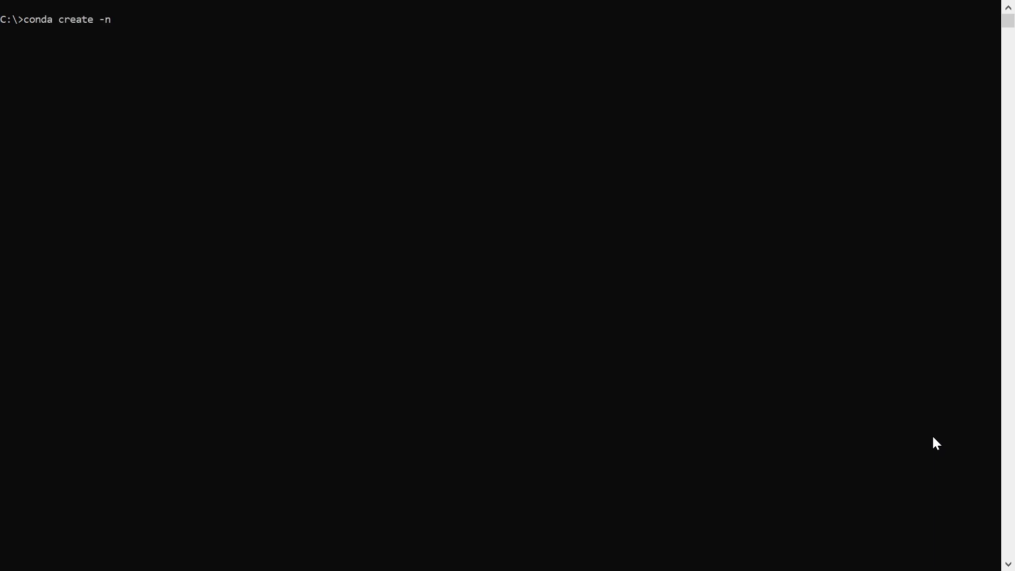
# Create the auto1111 conda environment with 'conda create -n auto1111', confirming with y
pyautogui.write('tom')
pyautogui.press('BackSpace')
pyautogui.write('1111')
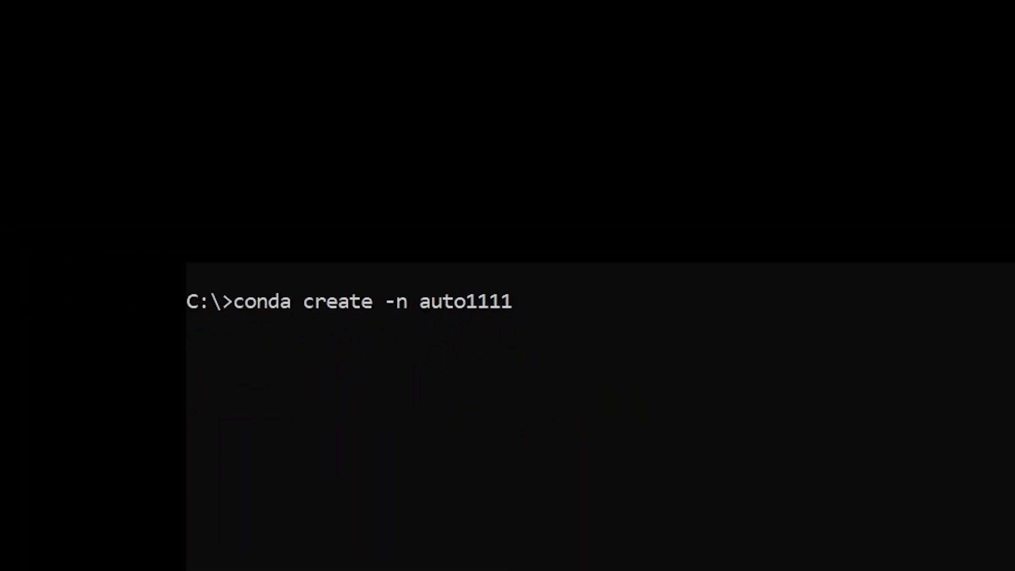
pyautogui.press('Return')
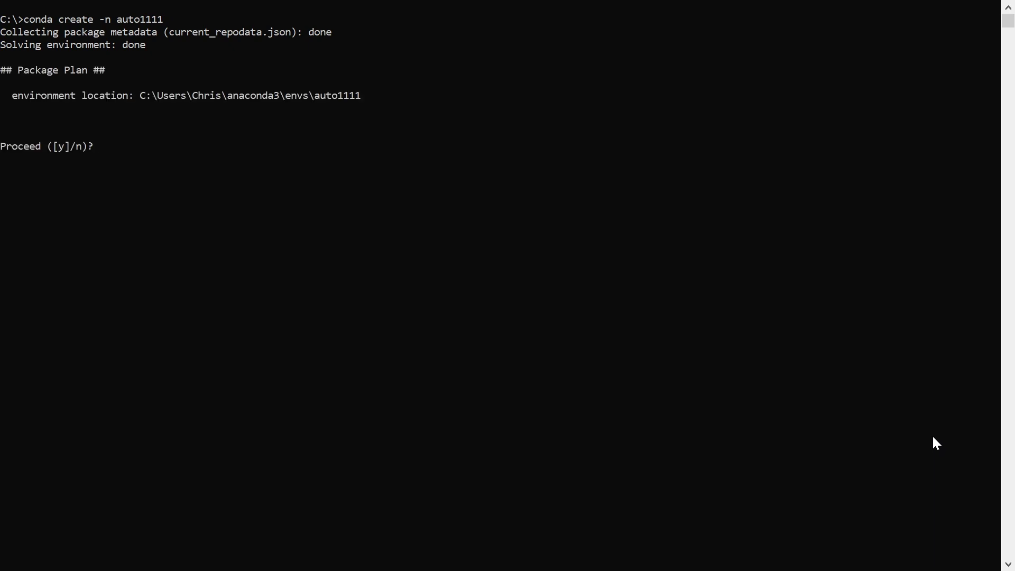
pyautogui.write('y')
pyautogui.press('Return')
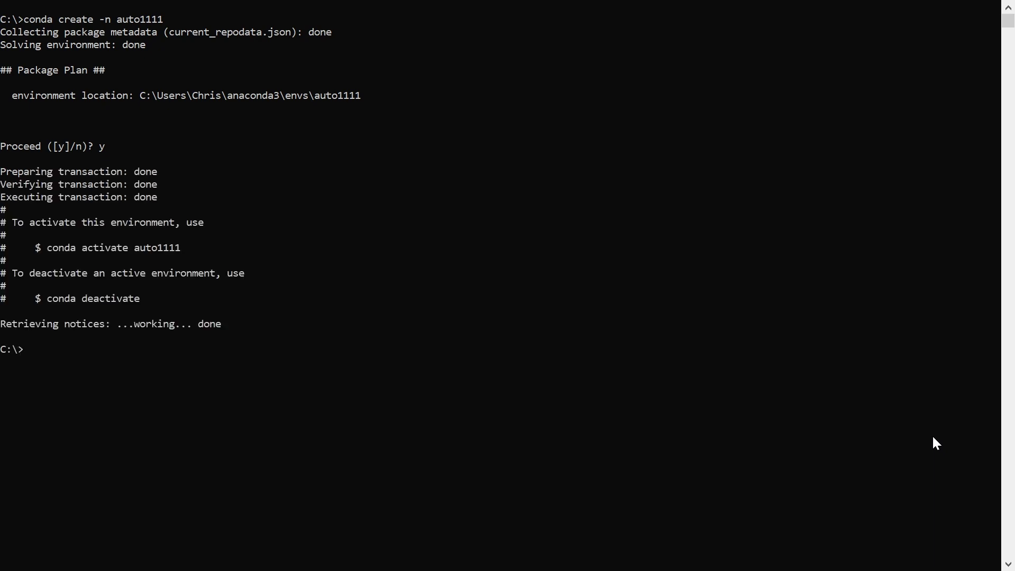
# Activate auto1111 and run 'python --version' to confirm Python 3.9.7
pyautogui.write('conda activate auto1111')
pyautogui.press('Return')
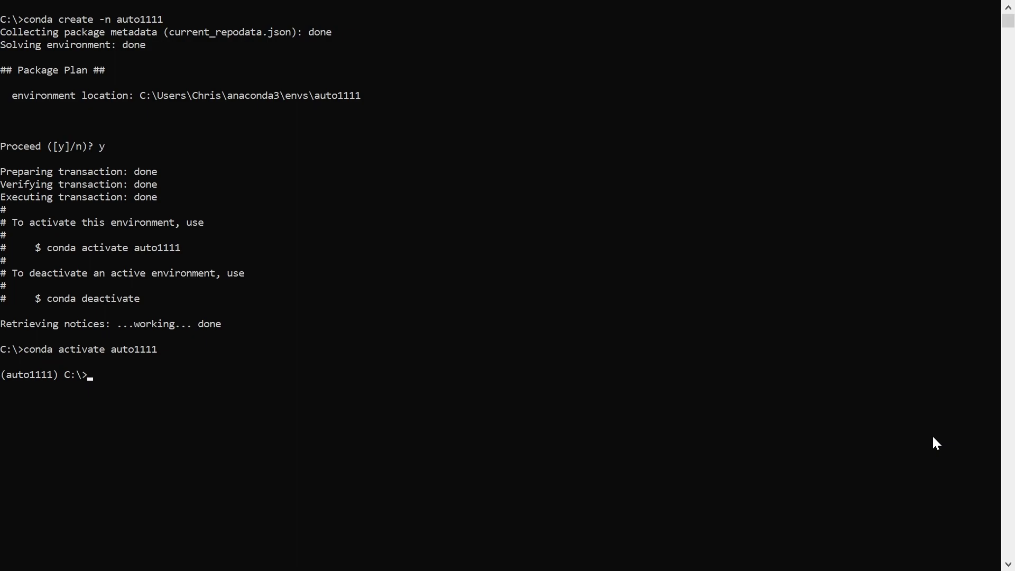
pyautogui.write('python --versio')
pyautogui.write('n')
pyautogui.press('Return')
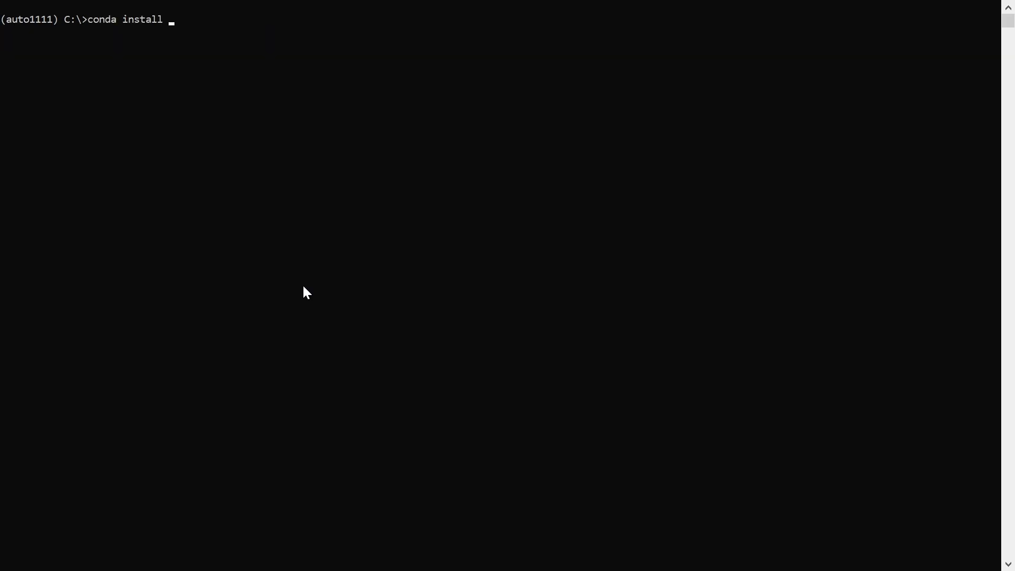
# Install Python 3.10 into the environment with 'conda install python=3.10', answering y
pyautogui.write('thon=3.10')
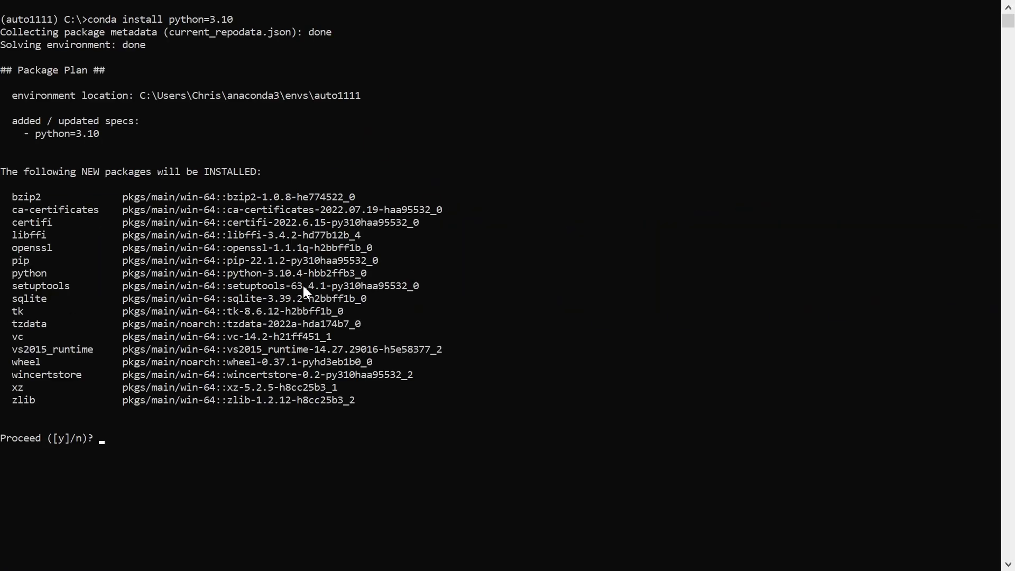
pyautogui.write('y')
pyautogui.press('Return')
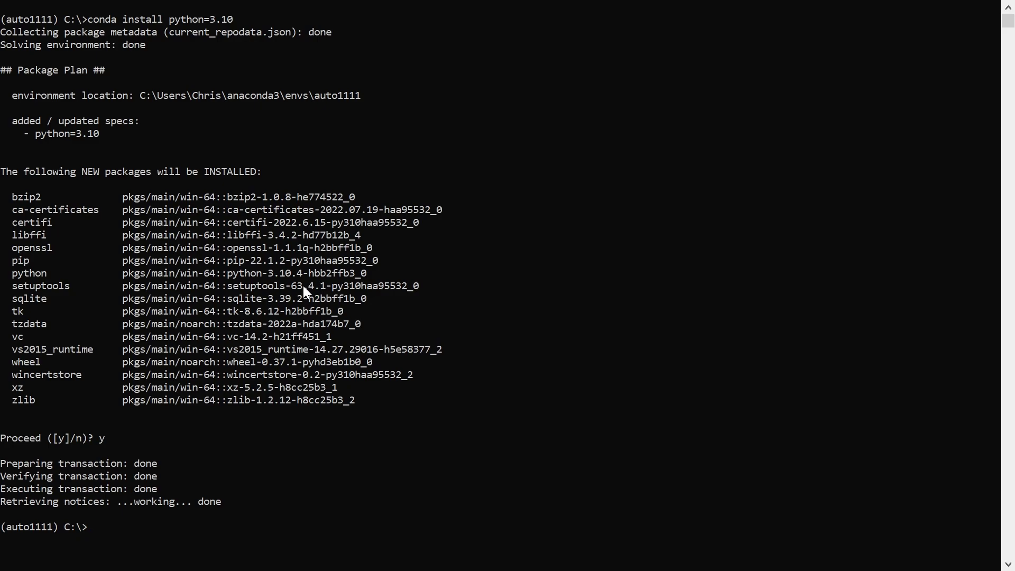
# Install git into the environment with 'conda install git', answering y
pyautogui.write('conda install git')
pyautogui.press('Return')
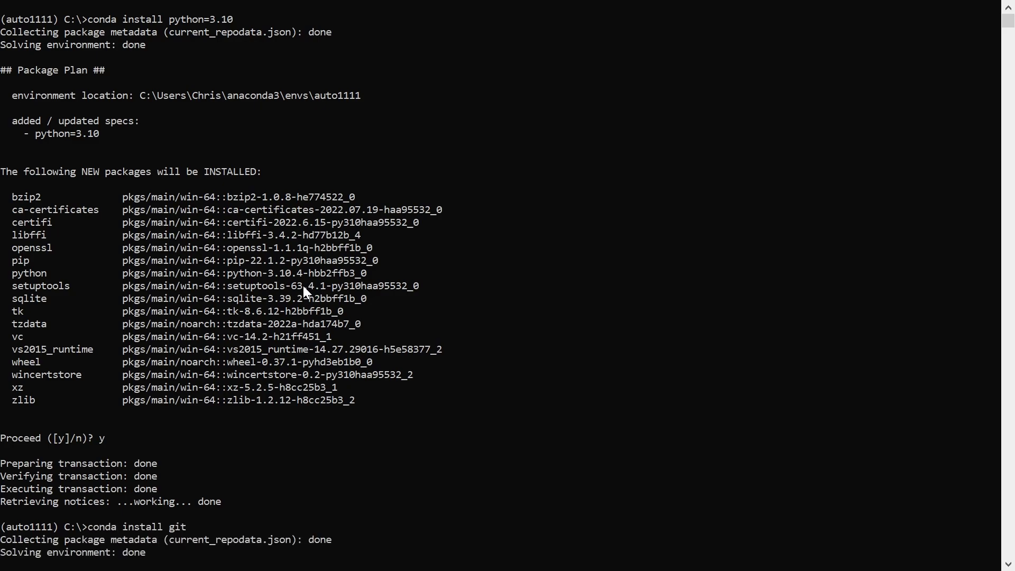
pyautogui.write('y')
pyautogui.press('Return')
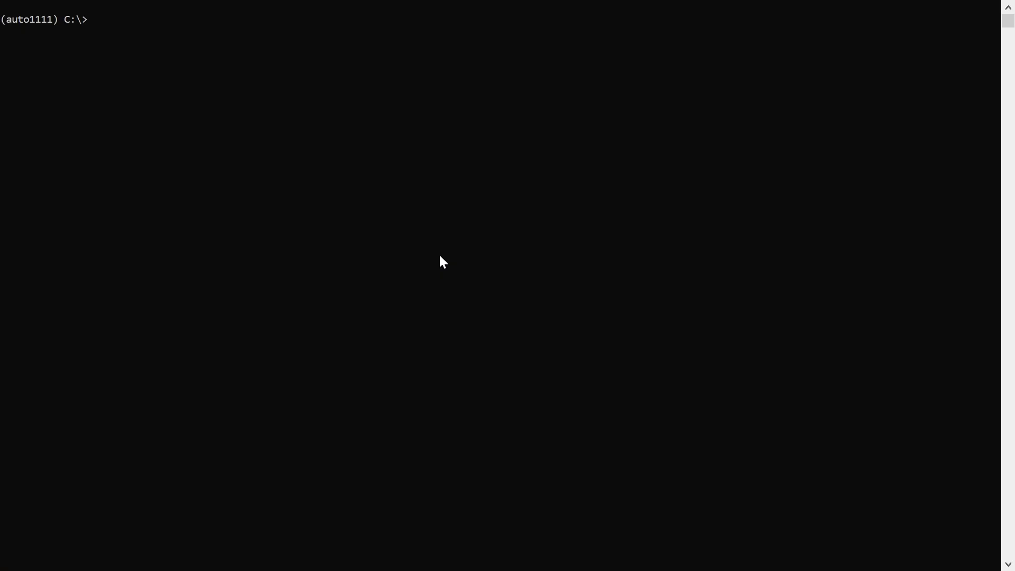
# Install the cu113 build of torch via pip and confirm torch.cuda.is_available()
pyautogui.write('pip install torch --extra-index-url https://download.pytorch.org/whl/cu113')
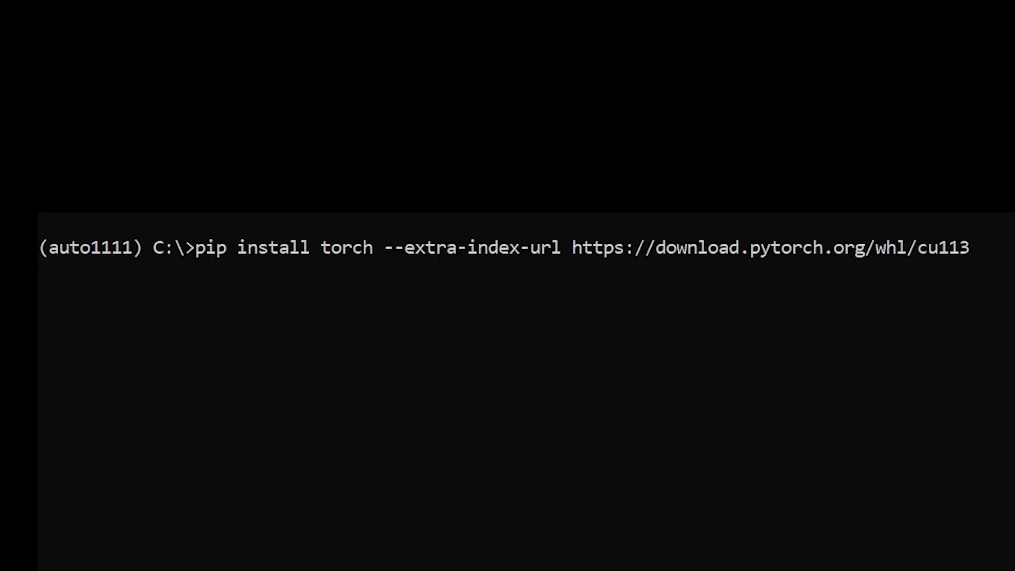
pyautogui.press('Return')
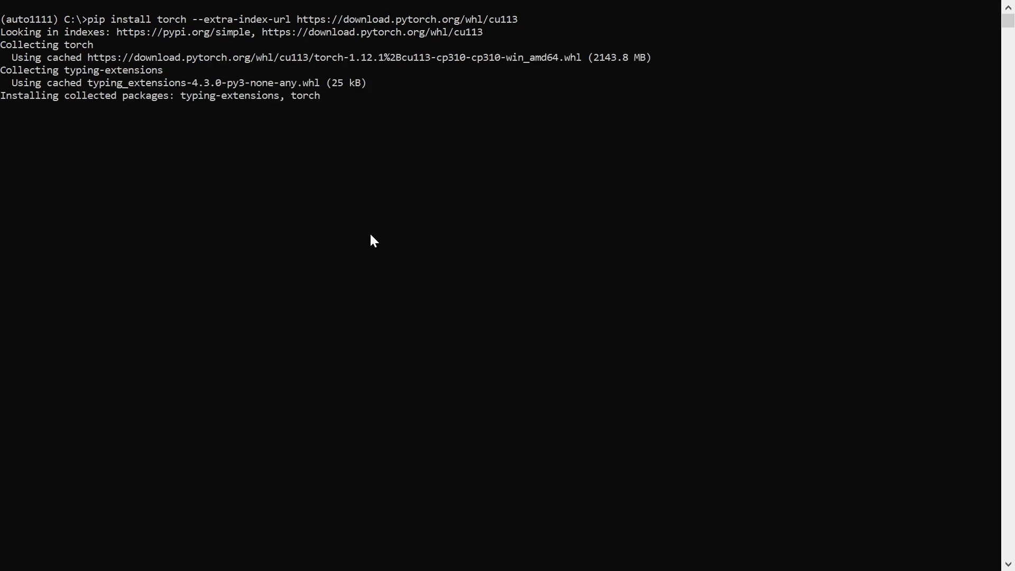
pyautogui.write('python -c "import torch; print(torch.cuda.is_available())"')
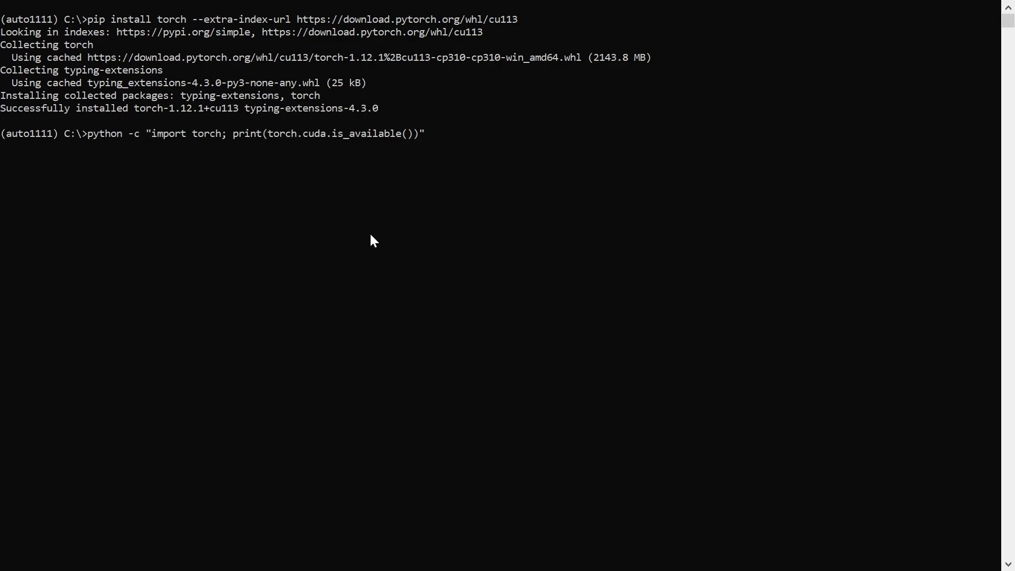
pyautogui.press('Return')
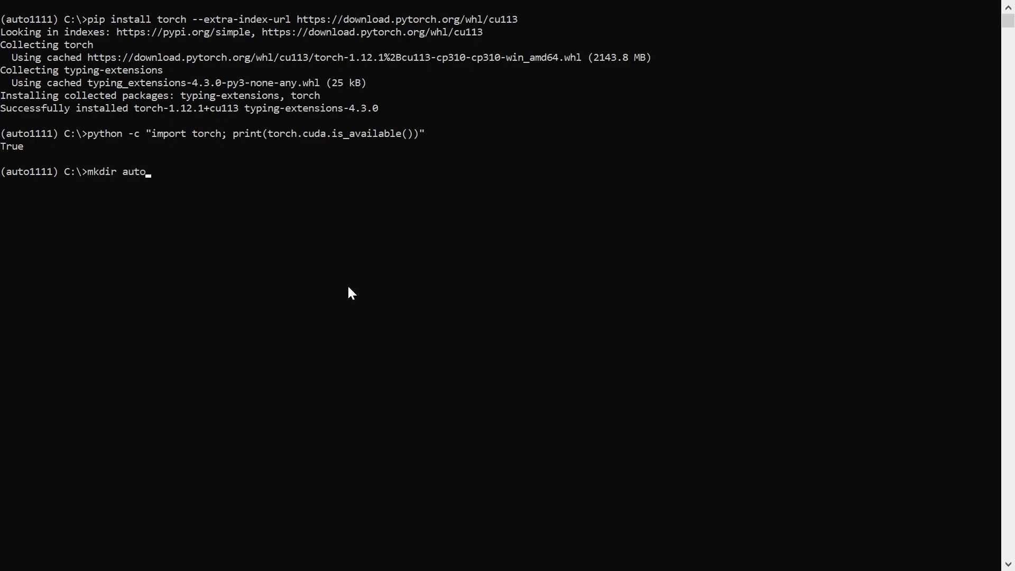
# Create and enter the auto1111 folder, then start cloning stable-diffusion into it
pyautogui.press('Return')
pyautogui.write('cd aitp,')
pyautogui.press('BackSpace')
pyautogui.press('BackSpace')
pyautogui.press('BackSpace')
pyautogui.press('BackSpace')
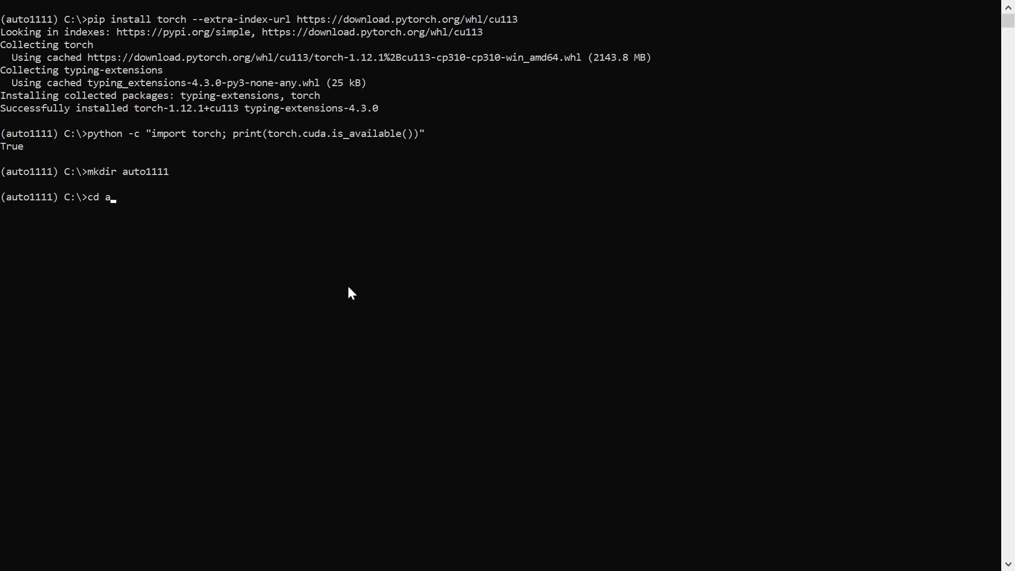
pyautogui.write('utp')
pyautogui.press('BackSpace')
pyautogui.write('1111')
pyautogui.press('Return')
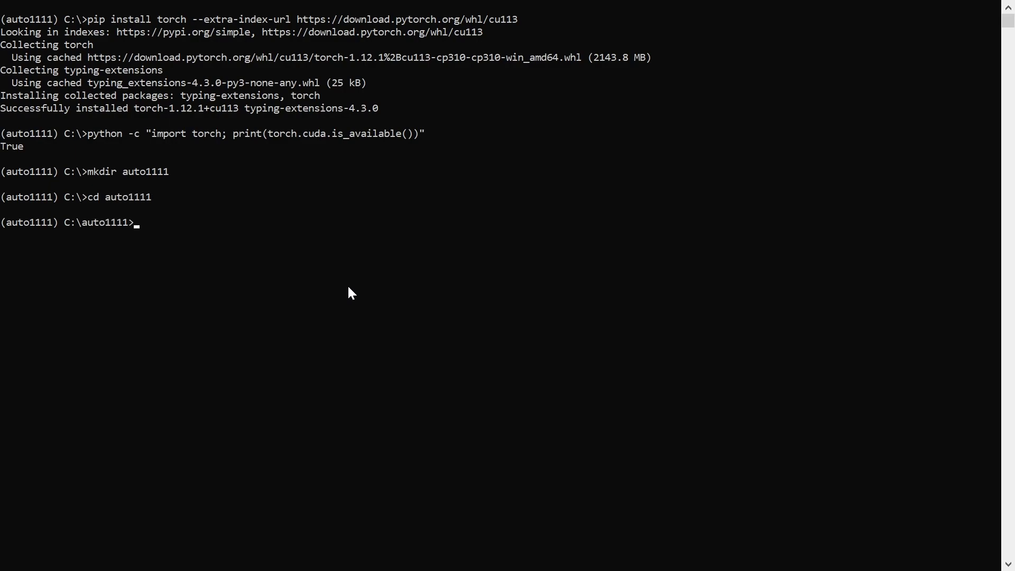
pyautogui.write('git clone https://github.com/CompVis/stable-diffusion.git')
pyautogui.press('Return')
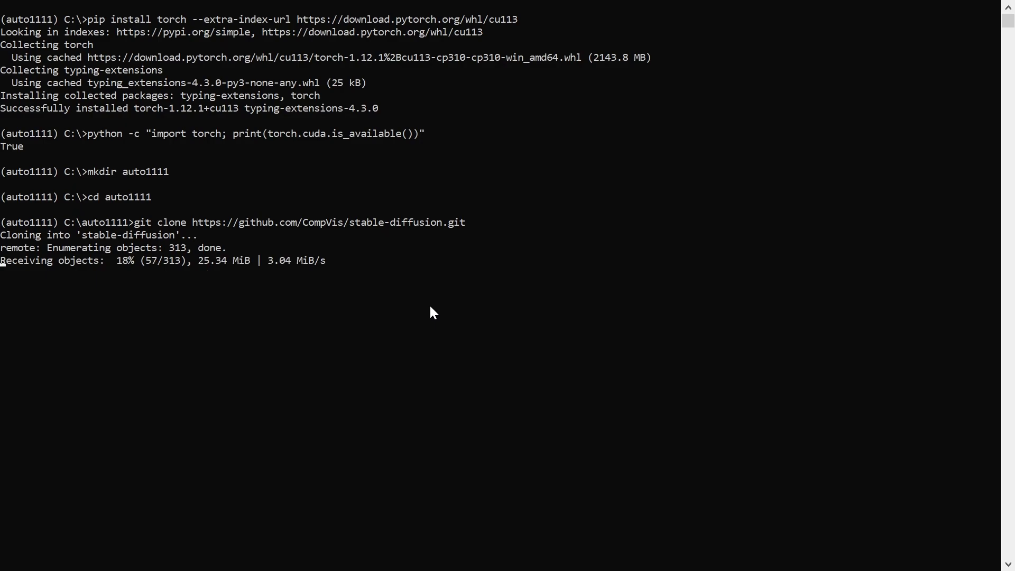
# Clone taming-transformers and pip install k-diffusion
pyautogui.write('git clone https://github.com/CompVis/taming-transformers')
pyautogui.press('Return')
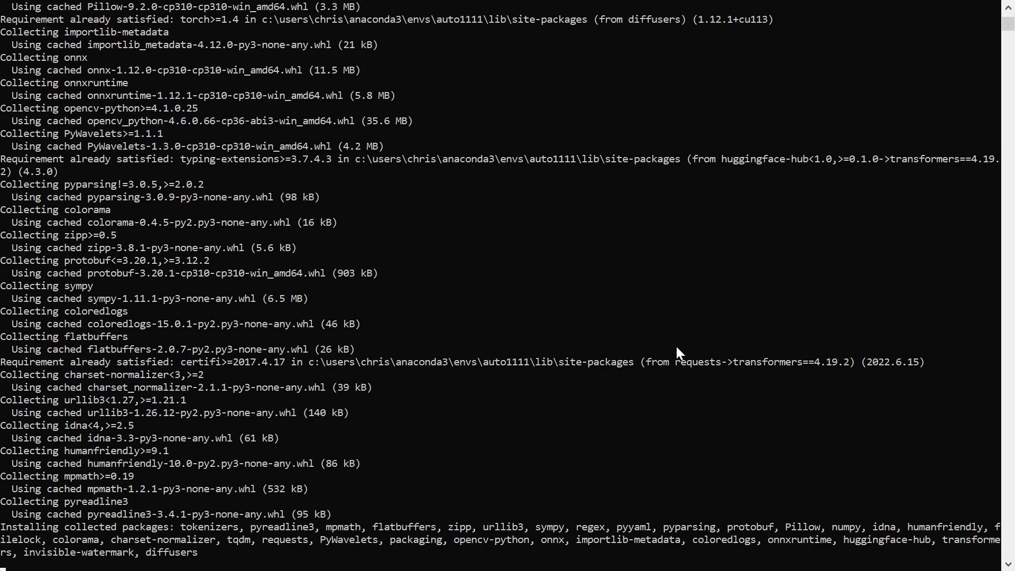
pyautogui.rightClick(401, 323)
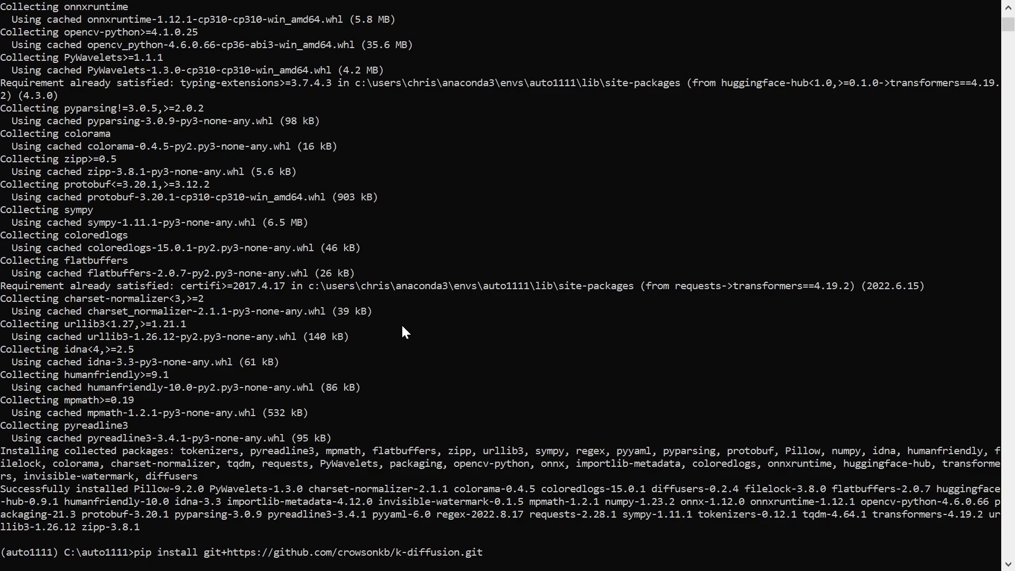
pyautogui.press('Return')
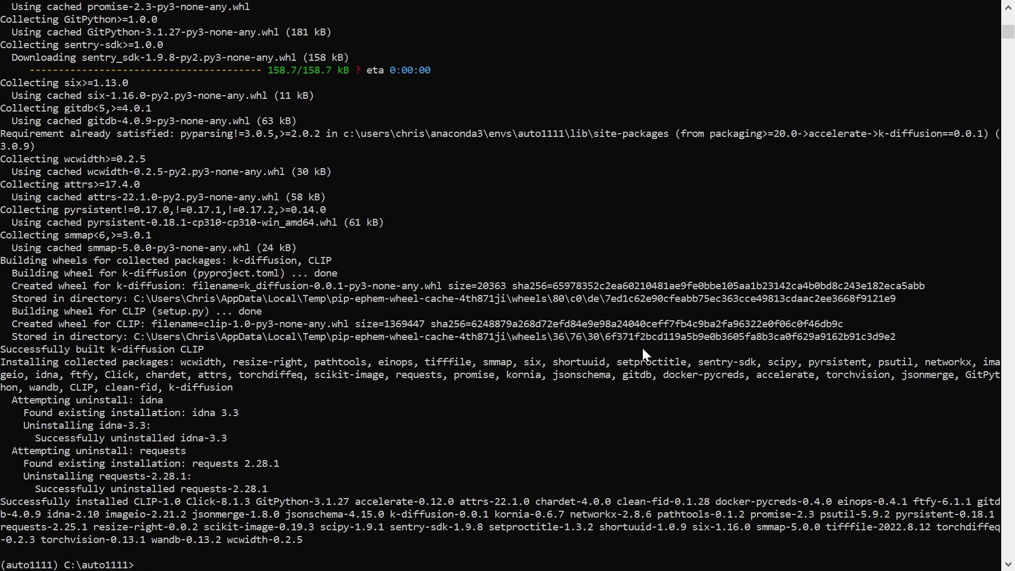
# Install GFPGAN, then change into the stable-diffusion folder
pyautogui.write('pip install git+https://github.com/TencentARC/GFPGAN.git')
pyautogui.press('Return')
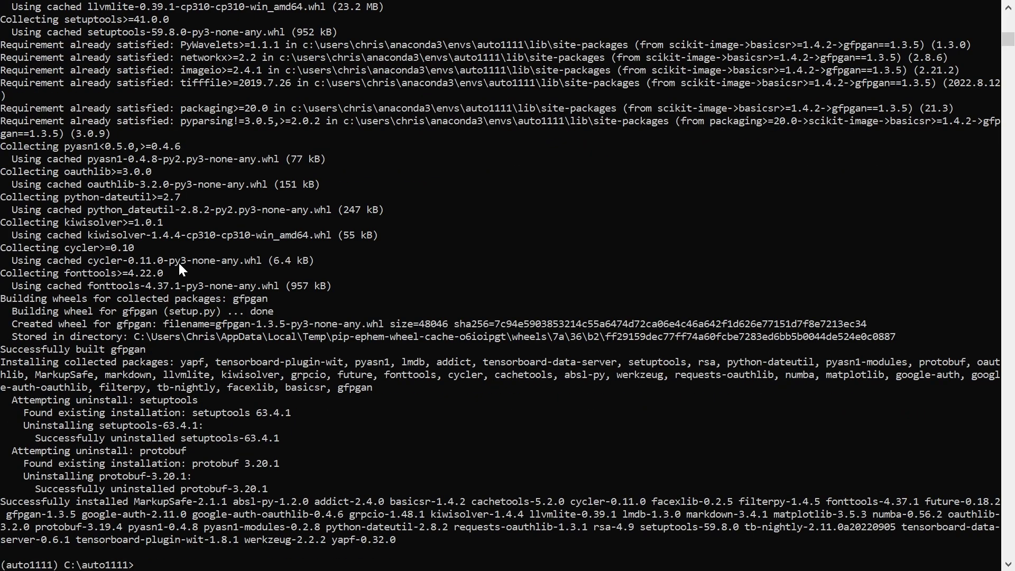
pyautogui.write('cd stable-diffusion')
pyautogui.press('Return')
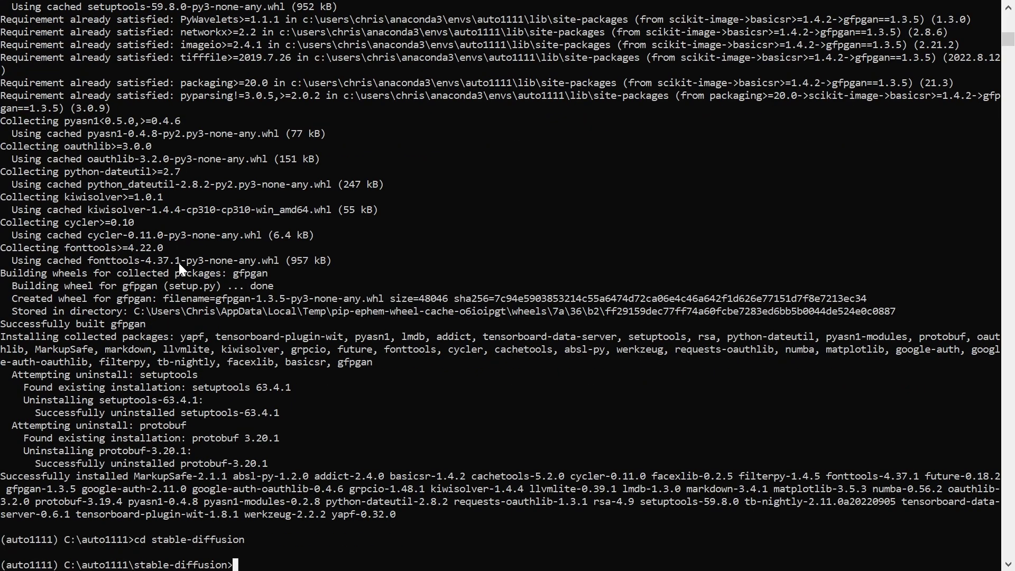
# Clone stable-diffusion-webui and install its requirements.txt packages
pyautogui.rightClick(363, 296)
pyautogui.press('Return')
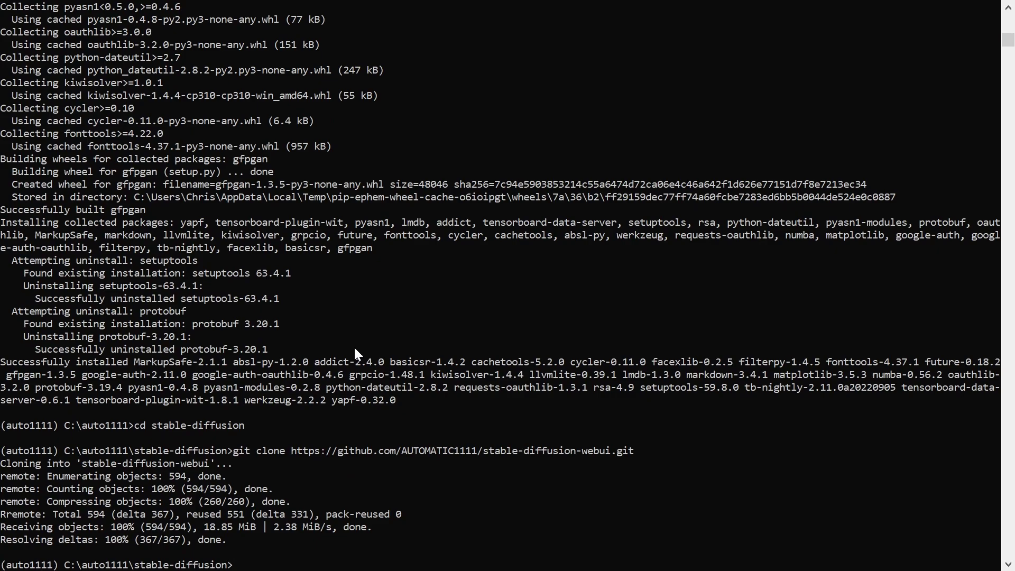
pyautogui.rightClick(355, 345)
pyautogui.press('Return')
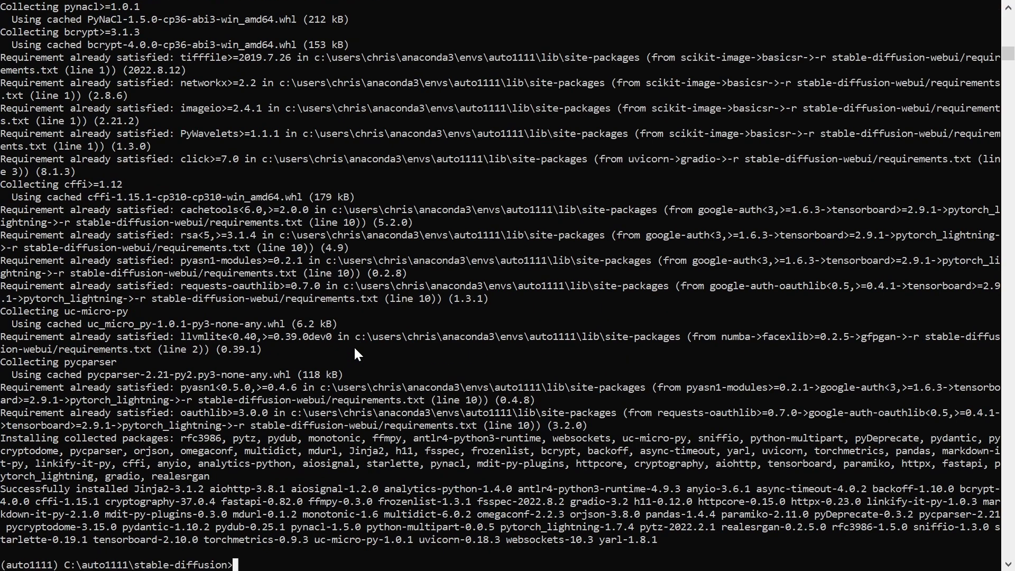
# Upgrade numpy with 'pip install -U numpy' and list the model folder to confirm model.ckpt
pyautogui.write('pip install -U numpy')
pyautogui.press('Return')
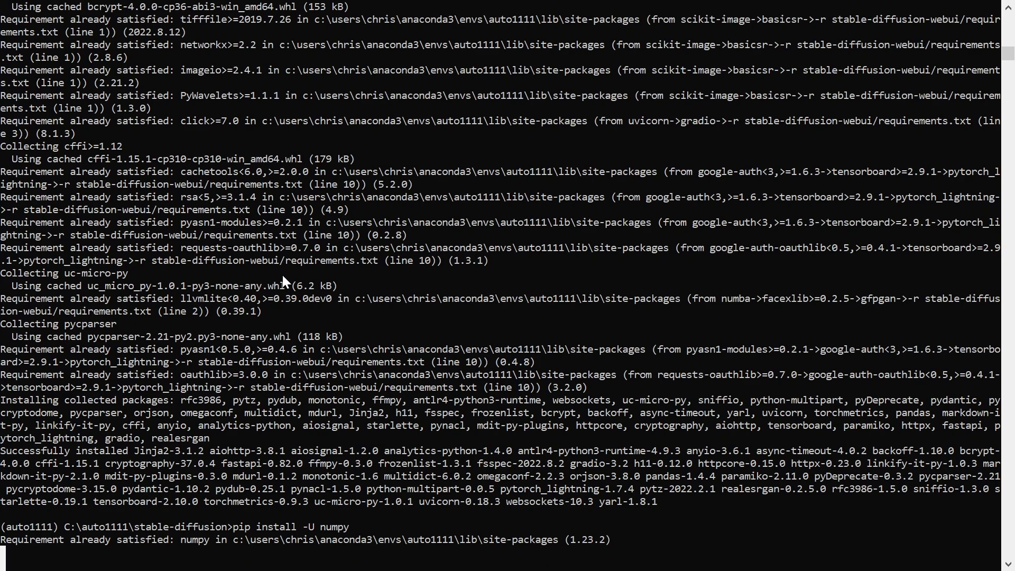
pyautogui.write('dir models\\ldm\\stable-diffusion-v1\\model.ckpt')
pyautogui.press('Return')
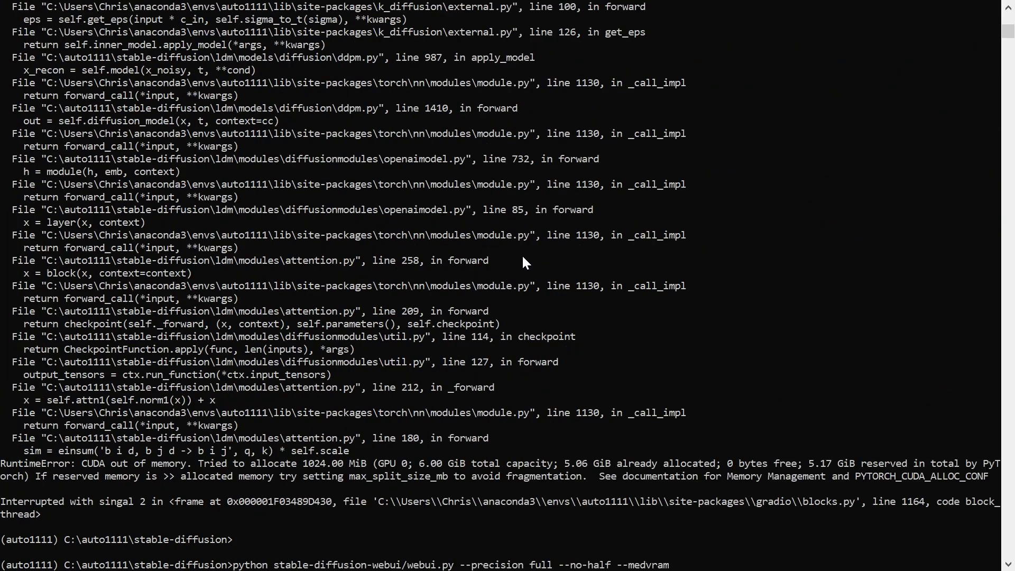
# Launch webui.py with --precision full --no-half --medvram
pyautogui.press('Return')
pyautogui.press('Return')
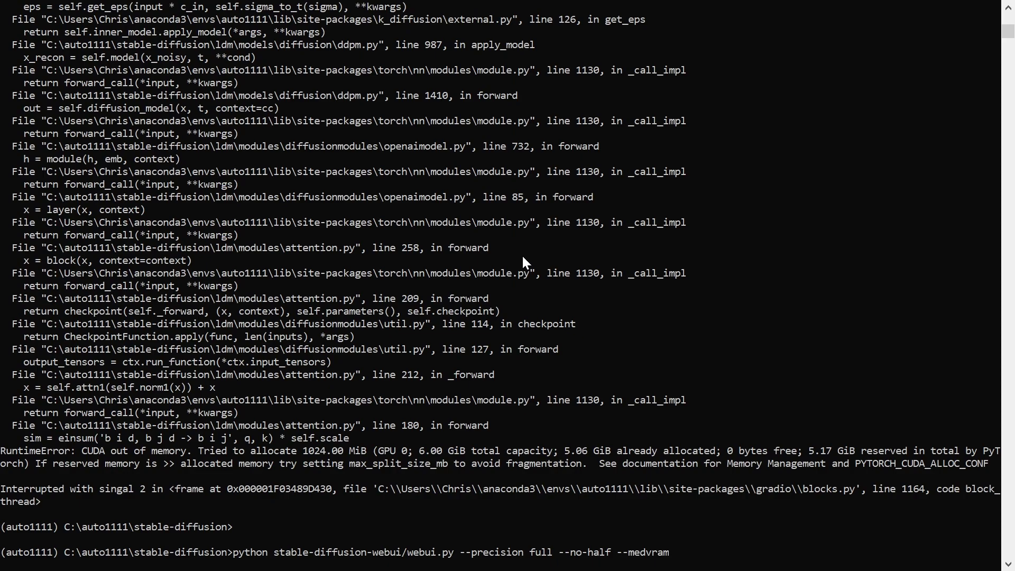